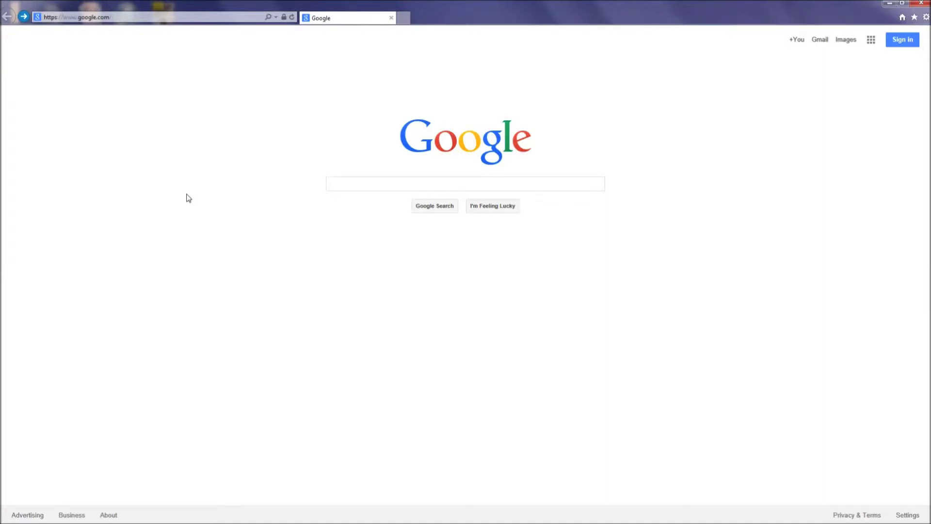
- Navigate Internet Explorer to pt.lawtonps.org/ to load the PowerTeacher Gradebook launch page
{"action": "left_click", "coordinate": [135, 19]}
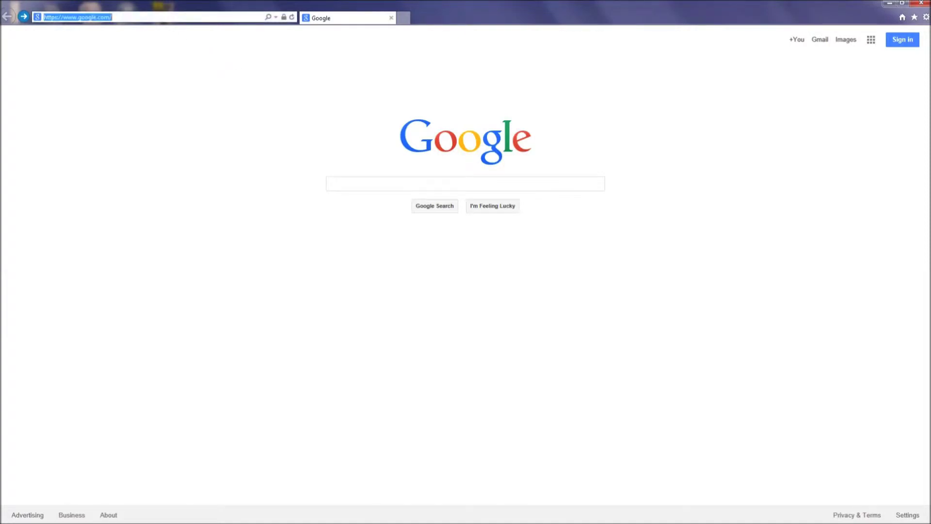
{"action": "type", "text": "pt."}
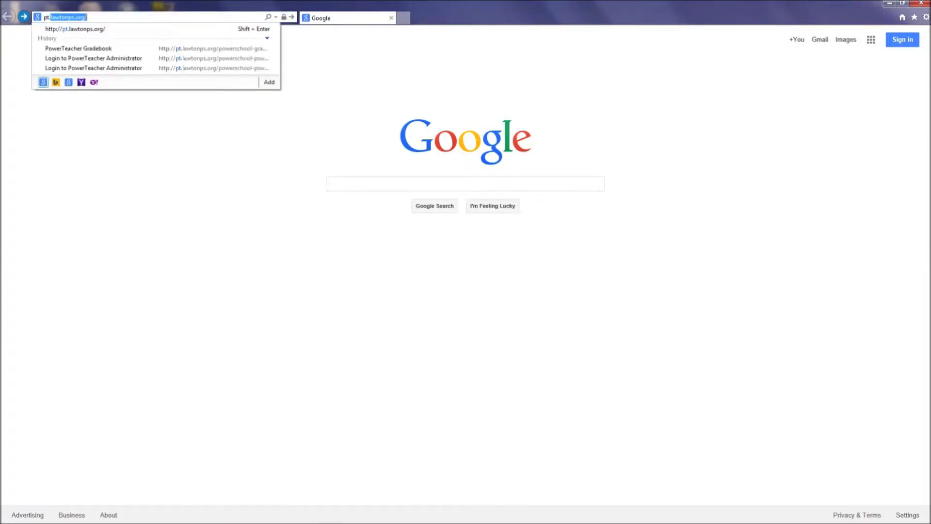
{"action": "type", "text": "lawton"}
{"action": "type", "text": "ps.or"}
{"action": "type", "text": "g/"}
{"action": "key", "text": "Return"}
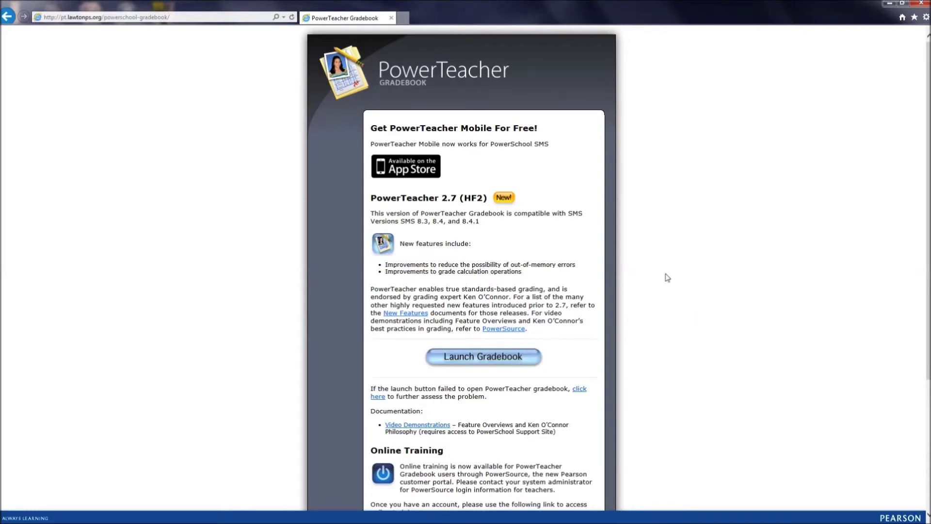
{"action": "scroll", "coordinate": [519, 233], "scroll_direction": "down", "scroll_amount": 1}
{"action": "scroll", "coordinate": [519, 232], "scroll_direction": "down", "scroll_amount": 2}
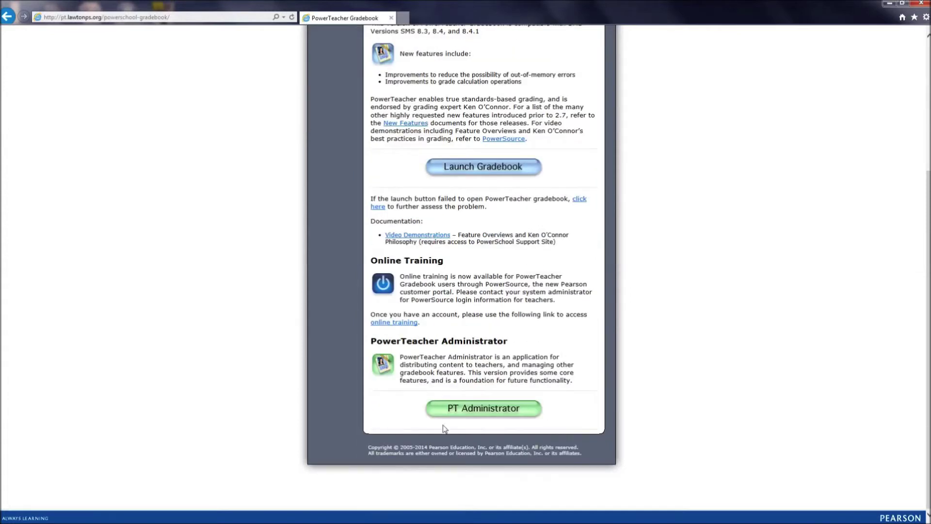
- Sign in through PT Administrator with username and password to reach the welcome page
{"action": "left_click", "coordinate": [473, 411]}
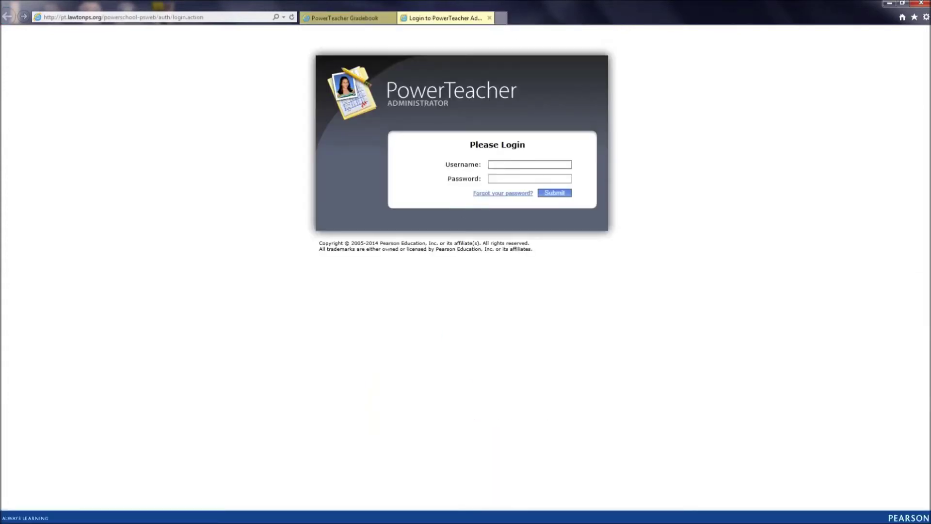
{"action": "type", "text": "008"}
{"action": "type", "text": "653"}
{"action": "key", "text": "Tab"}
{"action": "type", "text": "pass"}
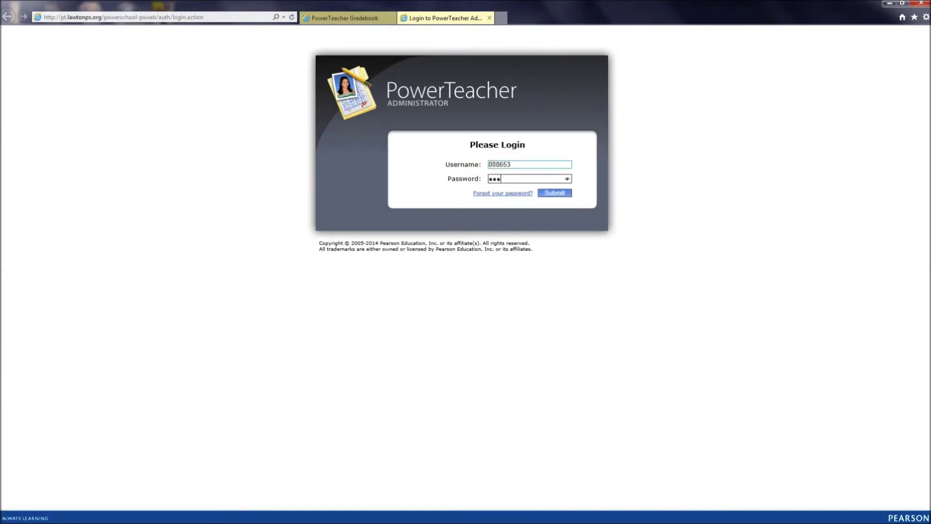
{"action": "type", "text": "word"}
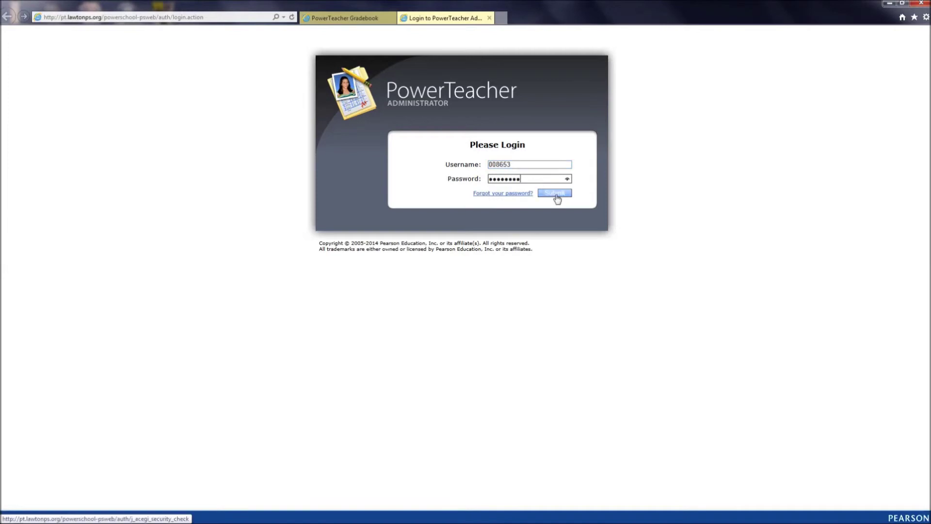
{"action": "left_click", "coordinate": [555, 194]}
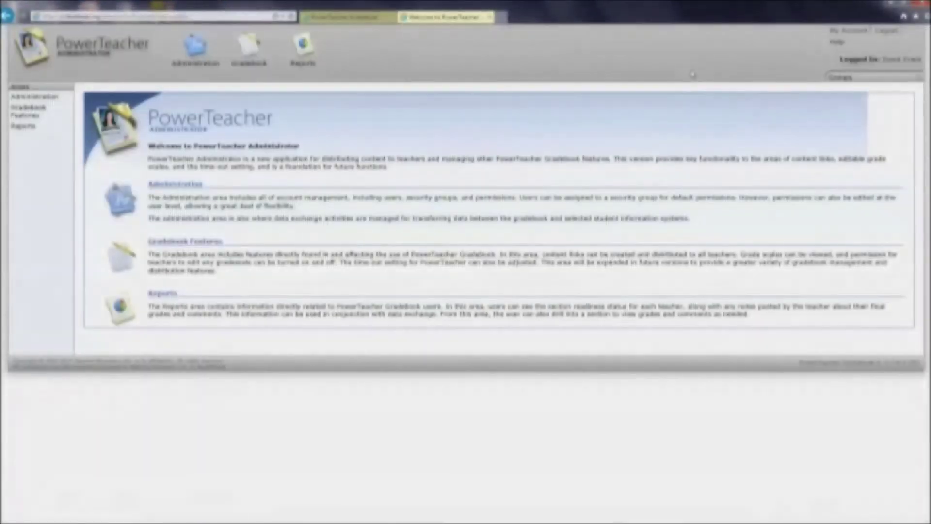